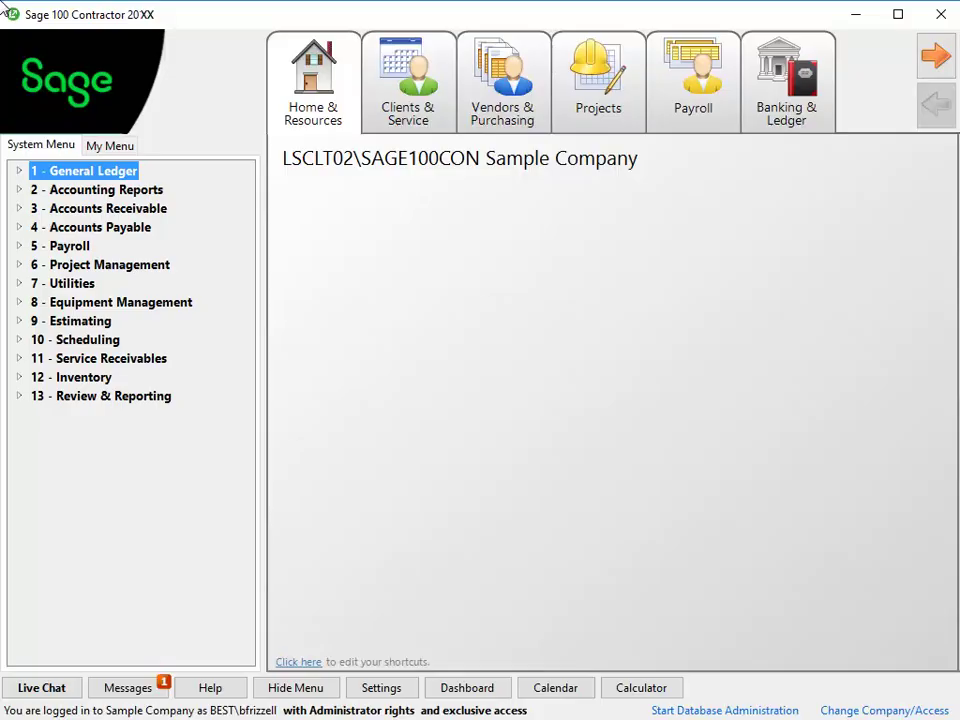
# In the company information, edit the Payroll CRA program account with T4 reporting enabled and save it
pyautogui.click(99, 287)
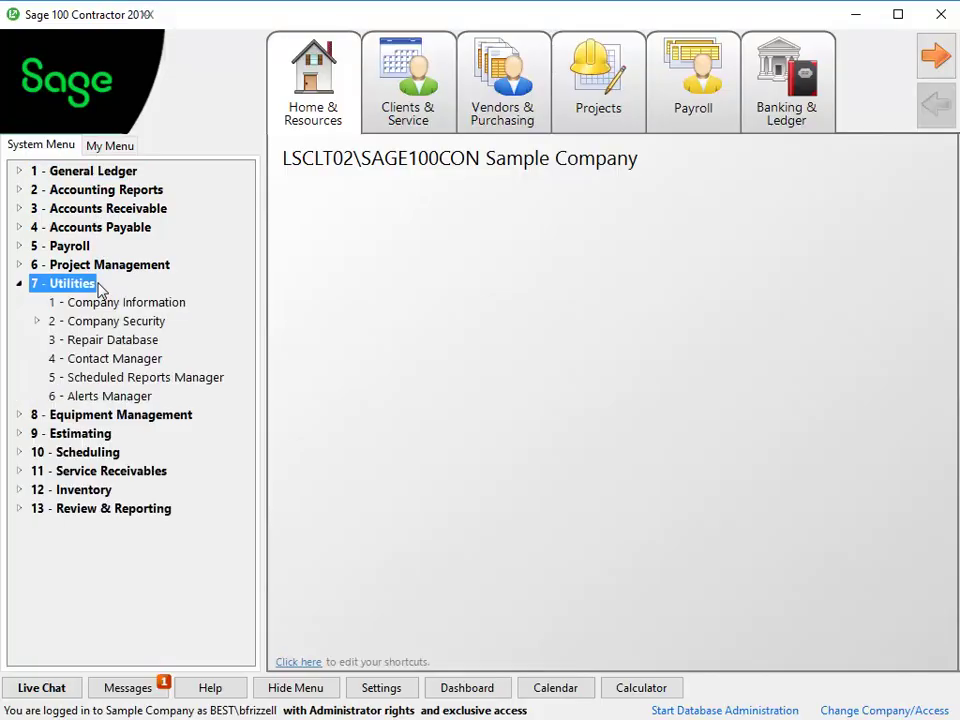
pyautogui.click(184, 304)
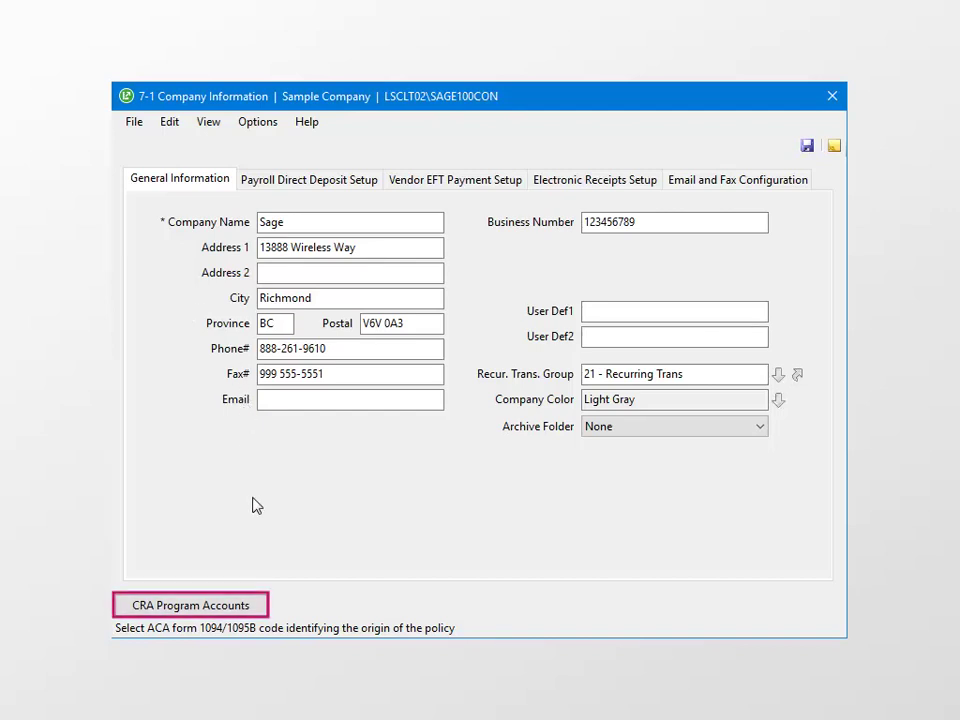
pyautogui.click(256, 608)
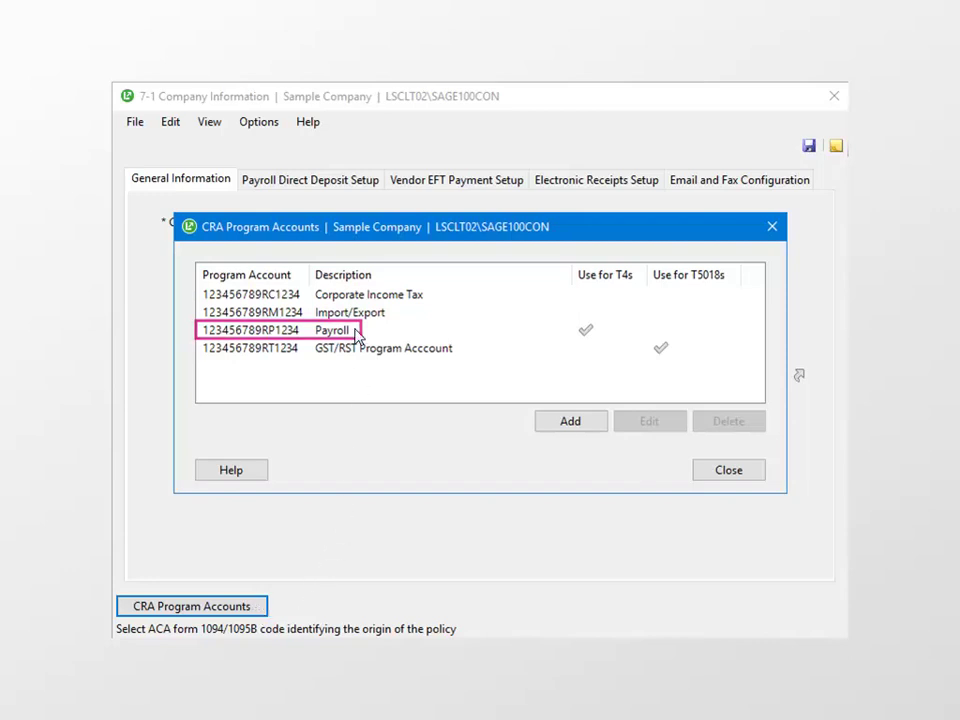
pyautogui.click(470, 333)
pyautogui.click(668, 421)
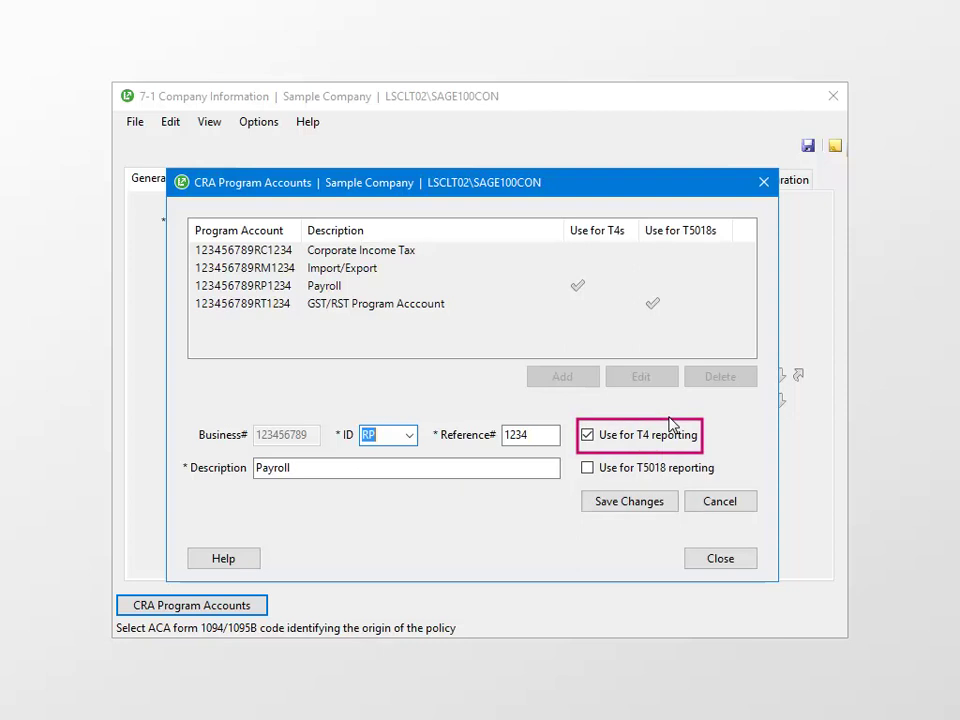
pyautogui.click(667, 502)
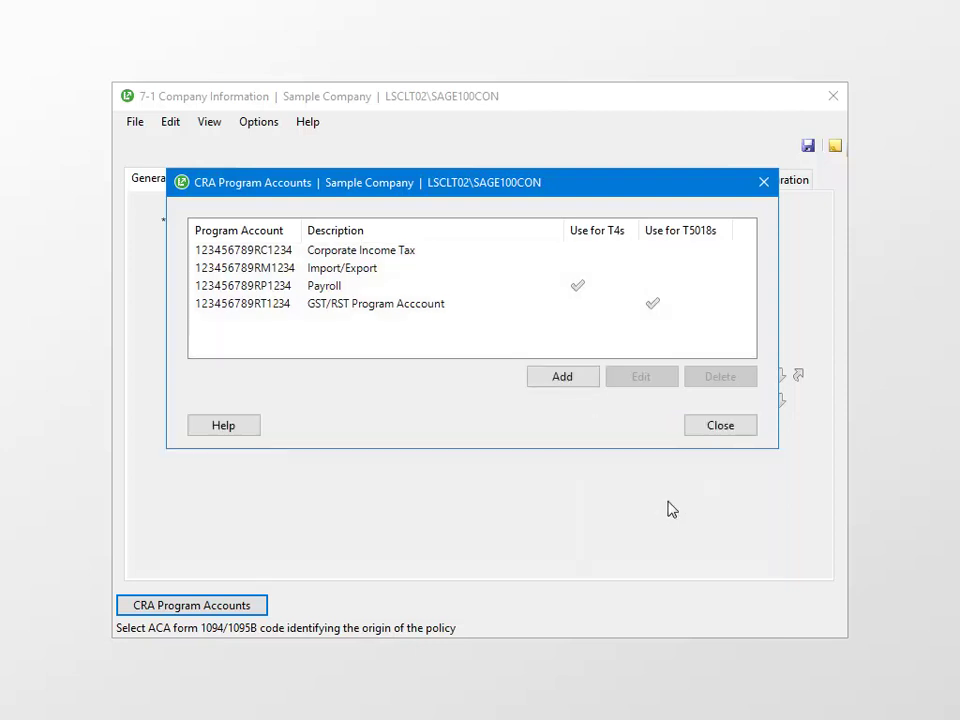
pyautogui.click(745, 428)
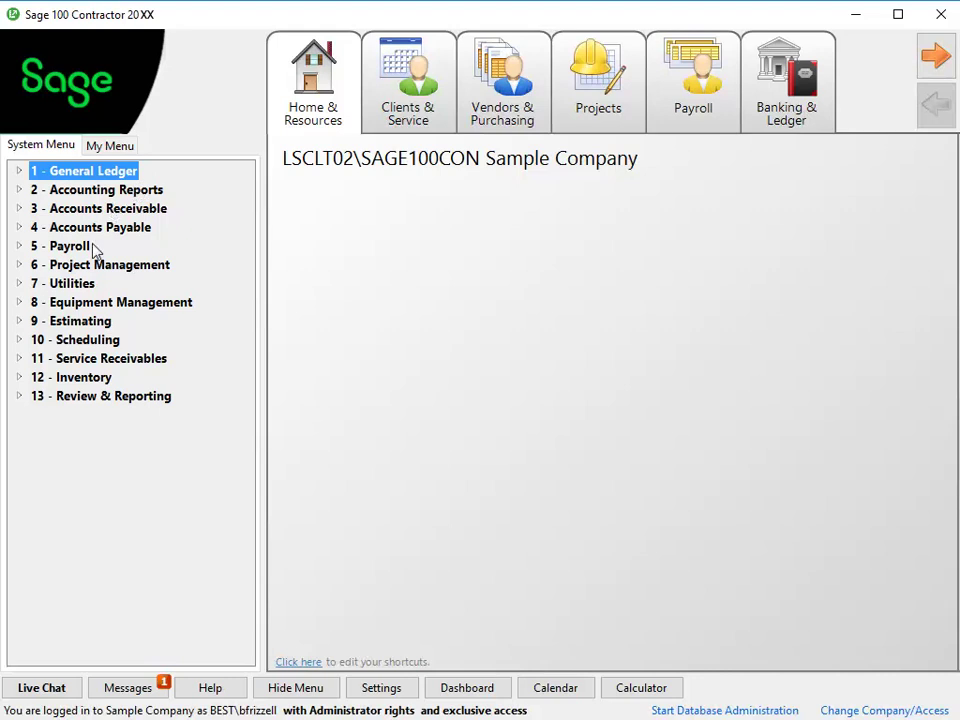
# Run the T4 Official Form from the payroll federal tax forms for year 20XX, using the T4 Official Report option
pyautogui.click(92, 246)
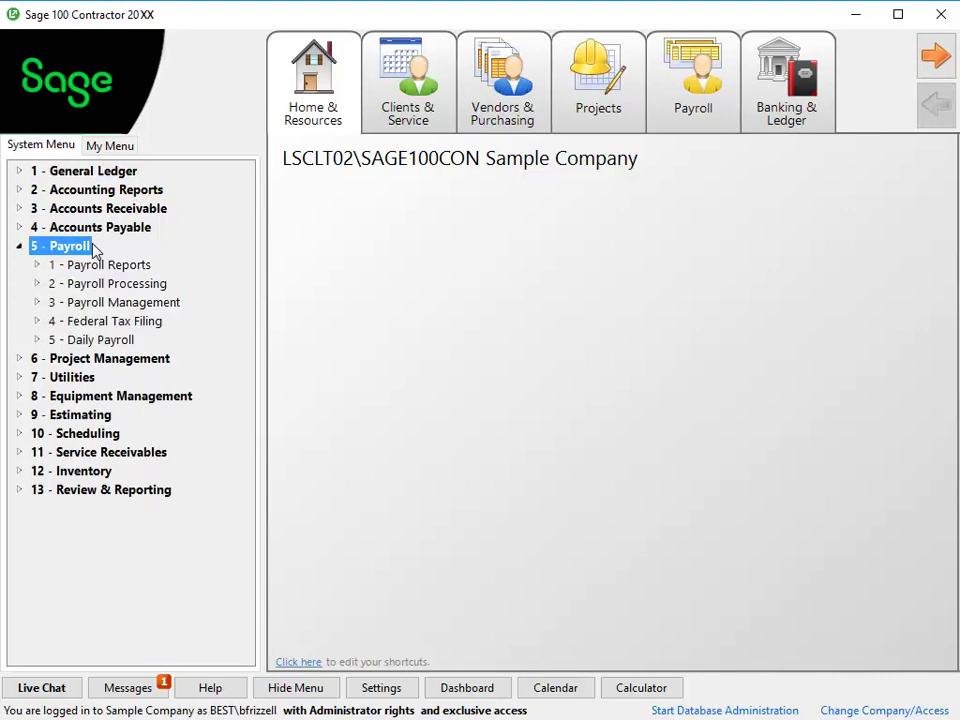
pyautogui.click(164, 322)
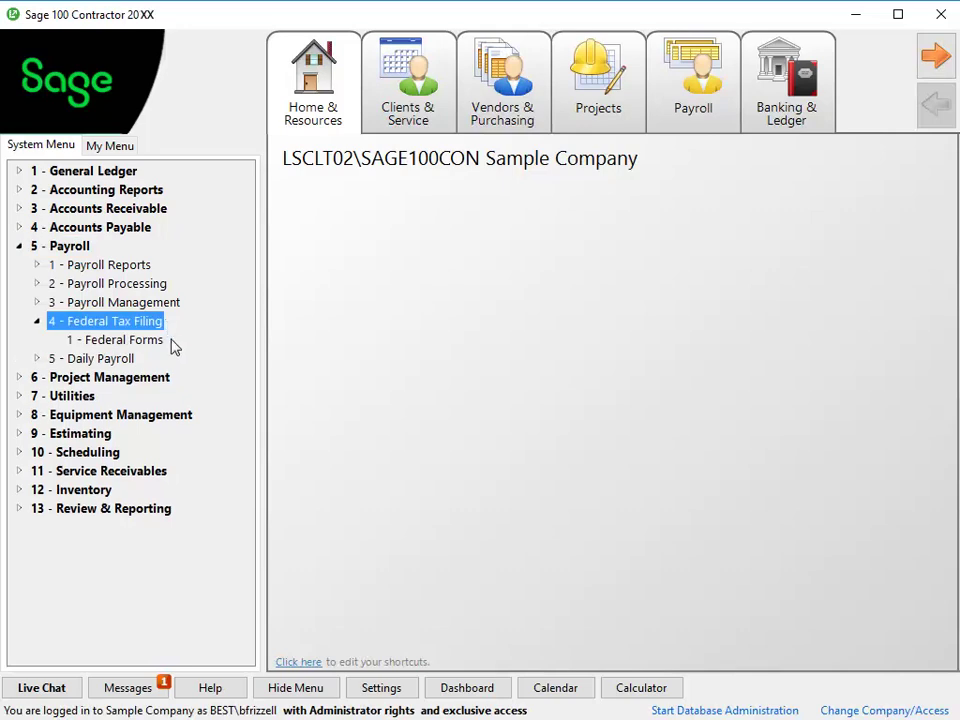
pyautogui.click(170, 342)
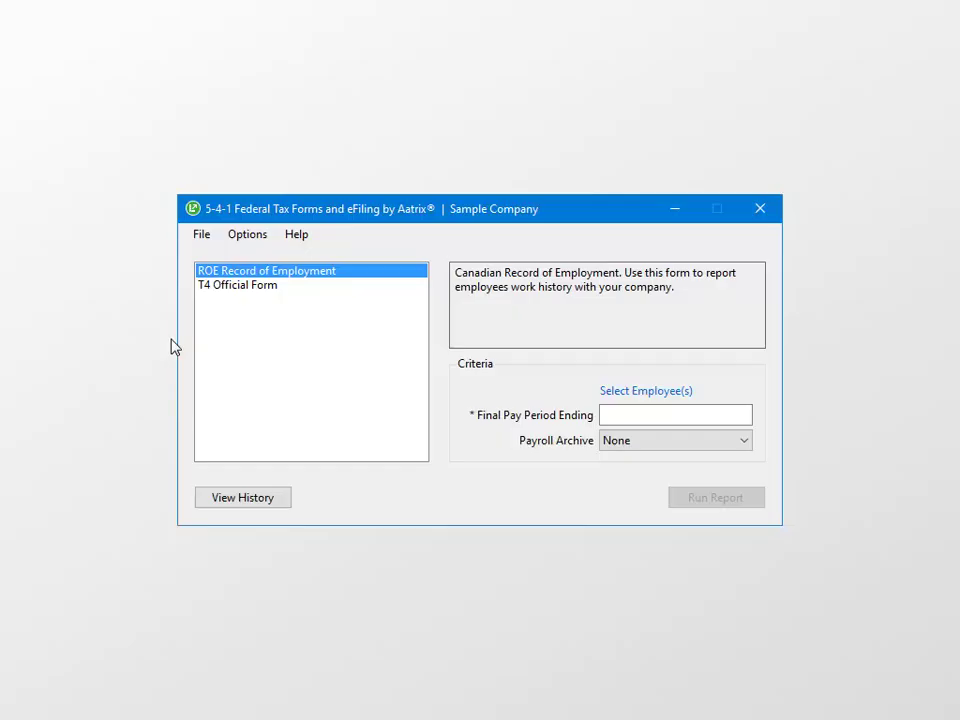
pyautogui.click(284, 293)
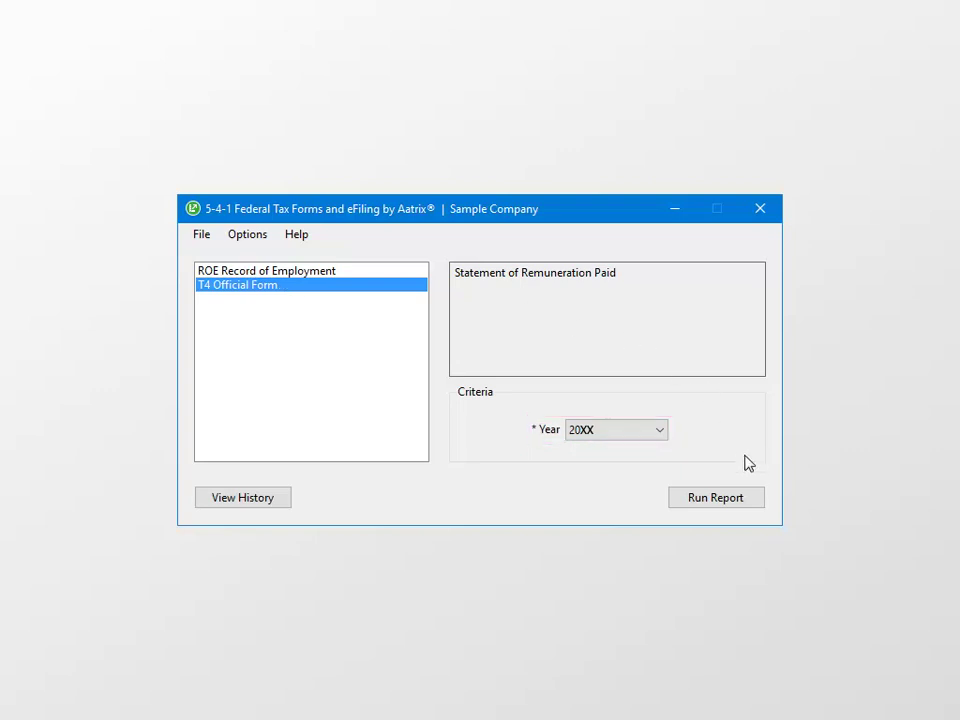
pyautogui.click(716, 498)
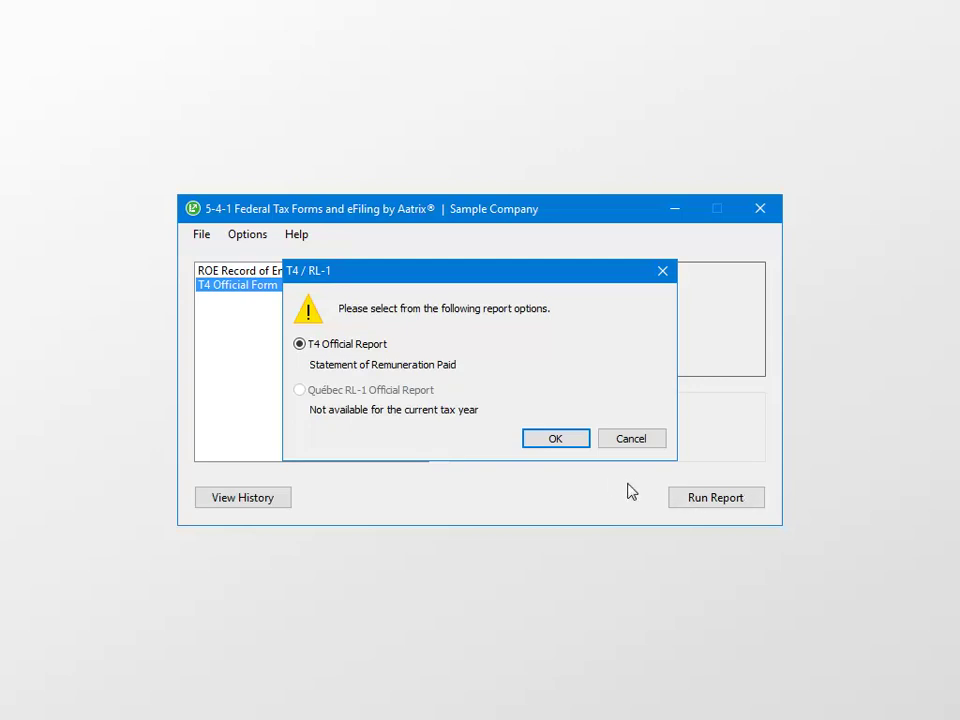
pyautogui.click(576, 440)
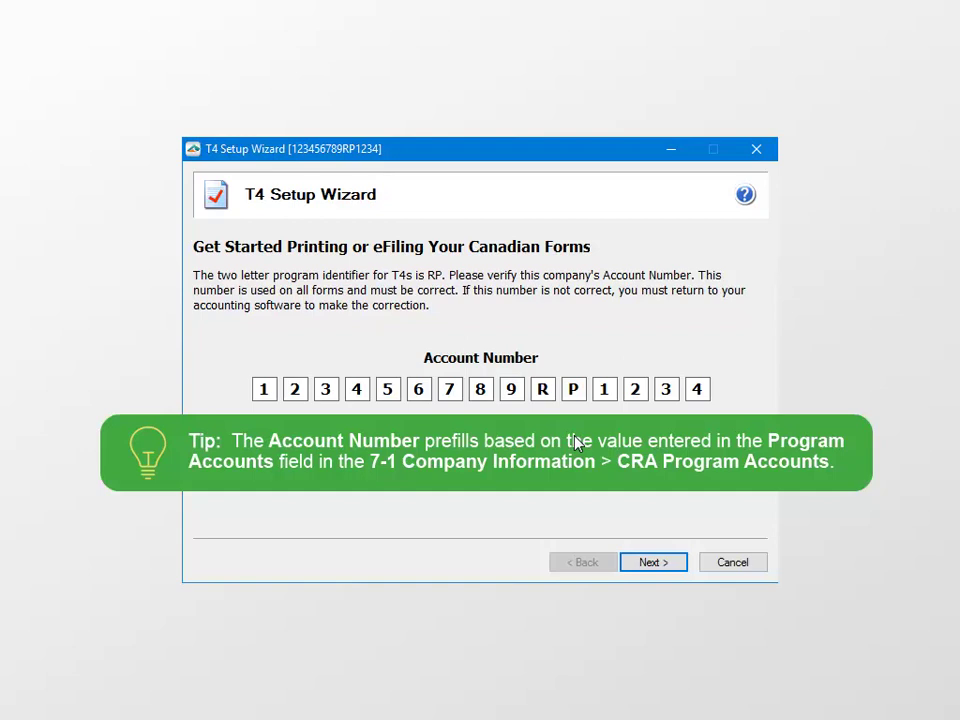
# Complete the T4 setup with the prefilled account and company details, choosing to start processing T4s from a single payroll data file
pyautogui.click(623, 566)
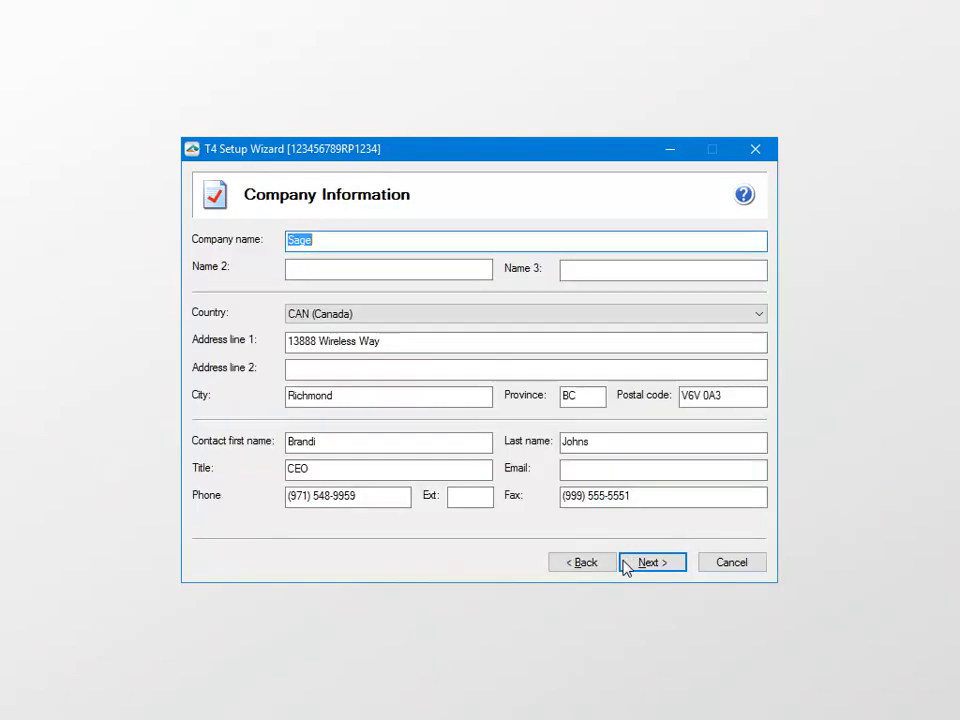
pyautogui.click(677, 566)
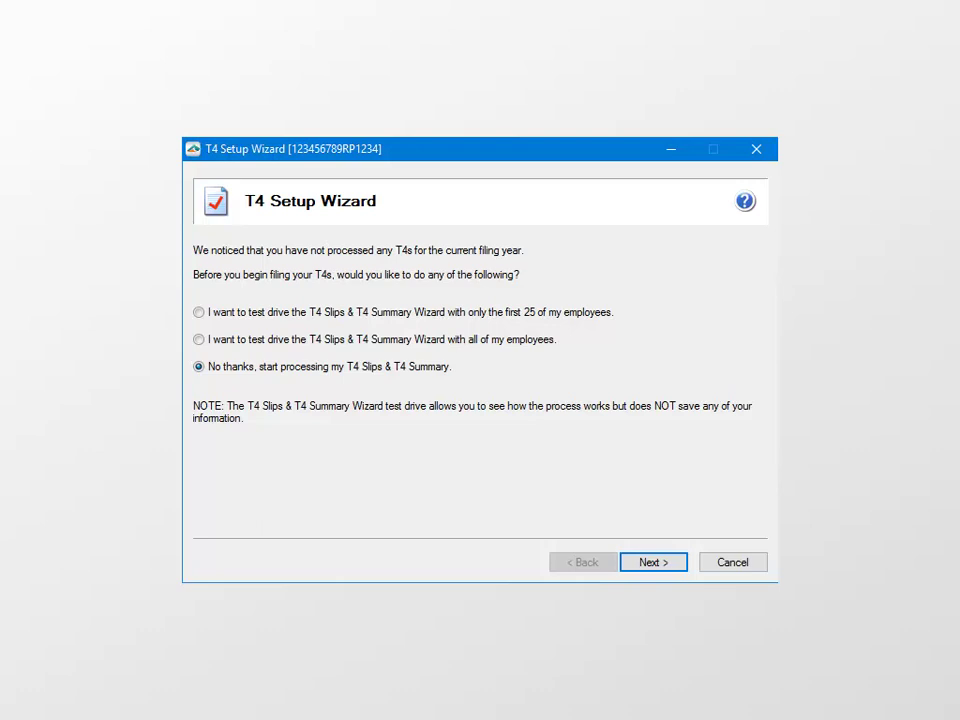
pyautogui.click(636, 566)
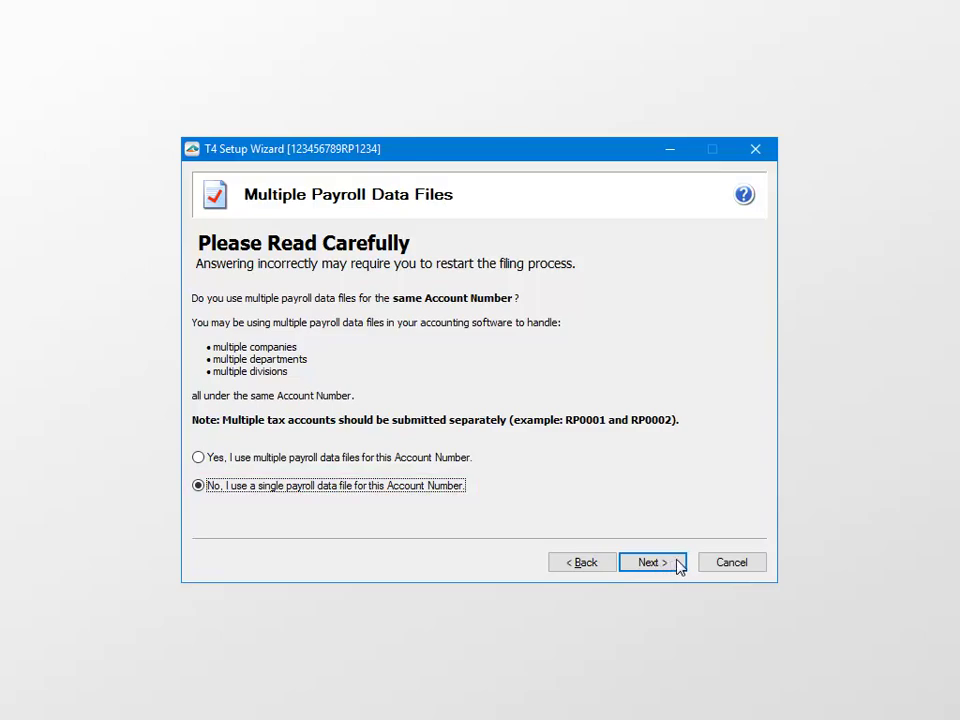
pyautogui.click(677, 563)
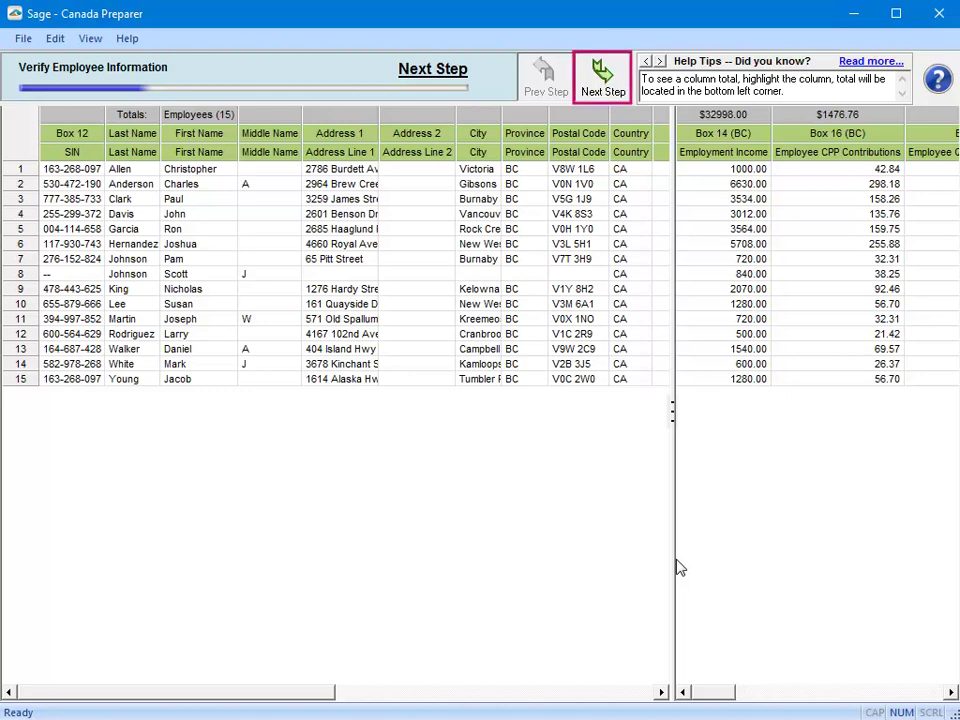
# Complete the employee, exemption and wage verification, and choose the Complete T4 eFiling Service with its listed forms
pyautogui.click(602, 78)
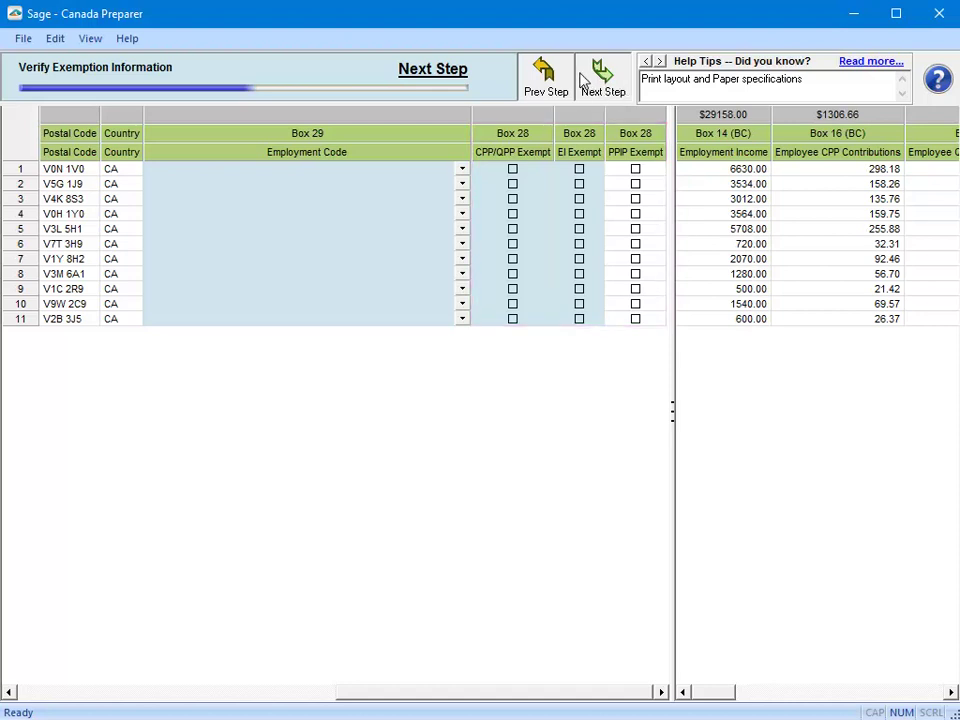
pyautogui.click(582, 76)
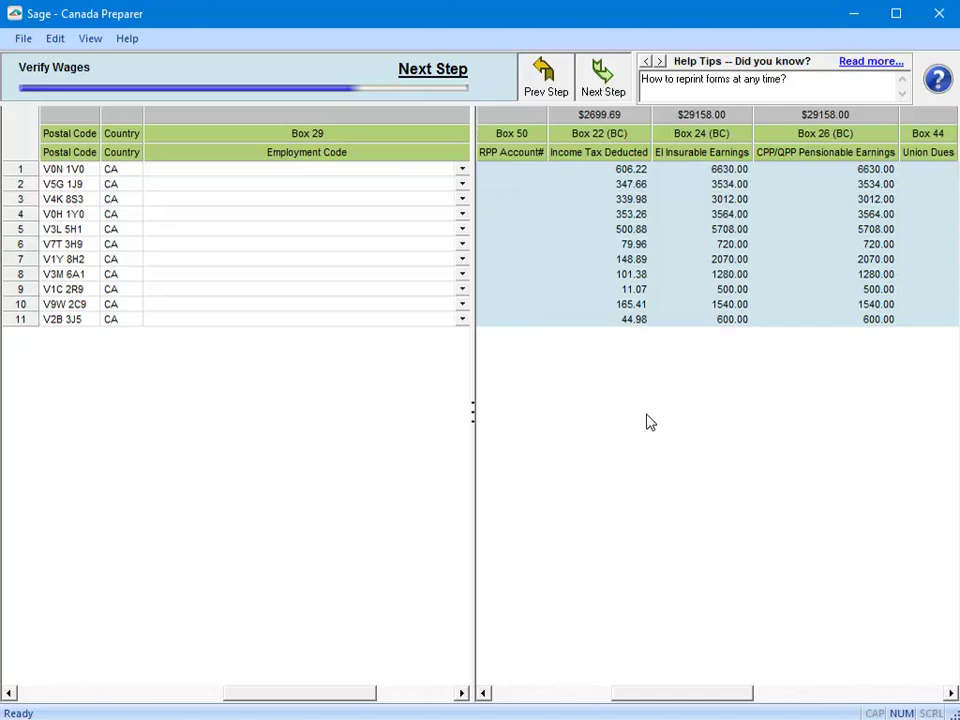
pyautogui.click(604, 80)
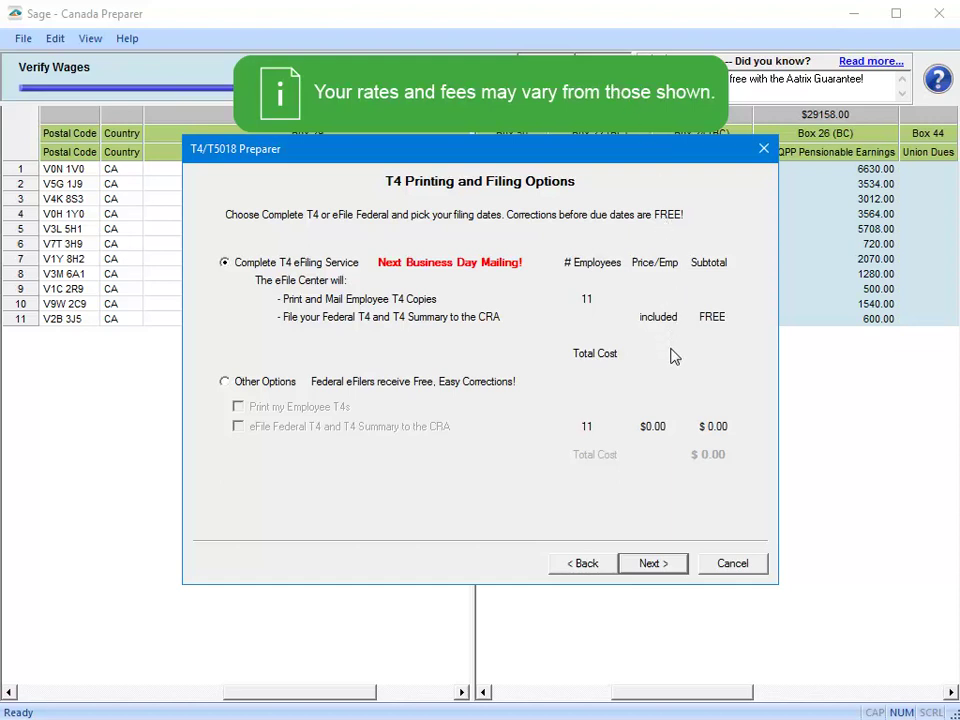
pyautogui.click(678, 563)
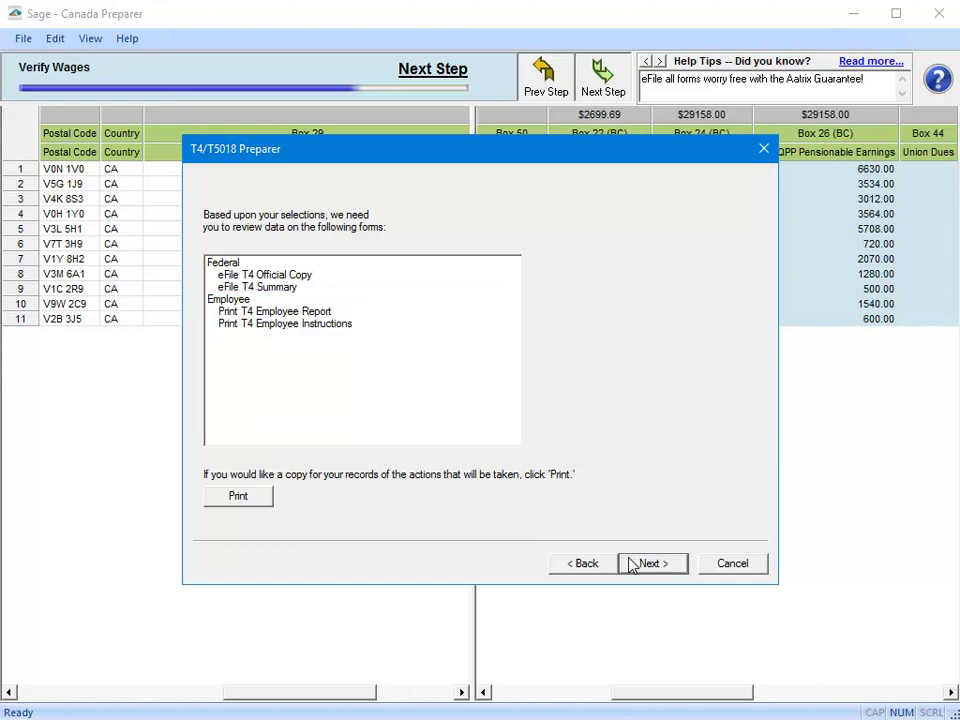
pyautogui.click(632, 566)
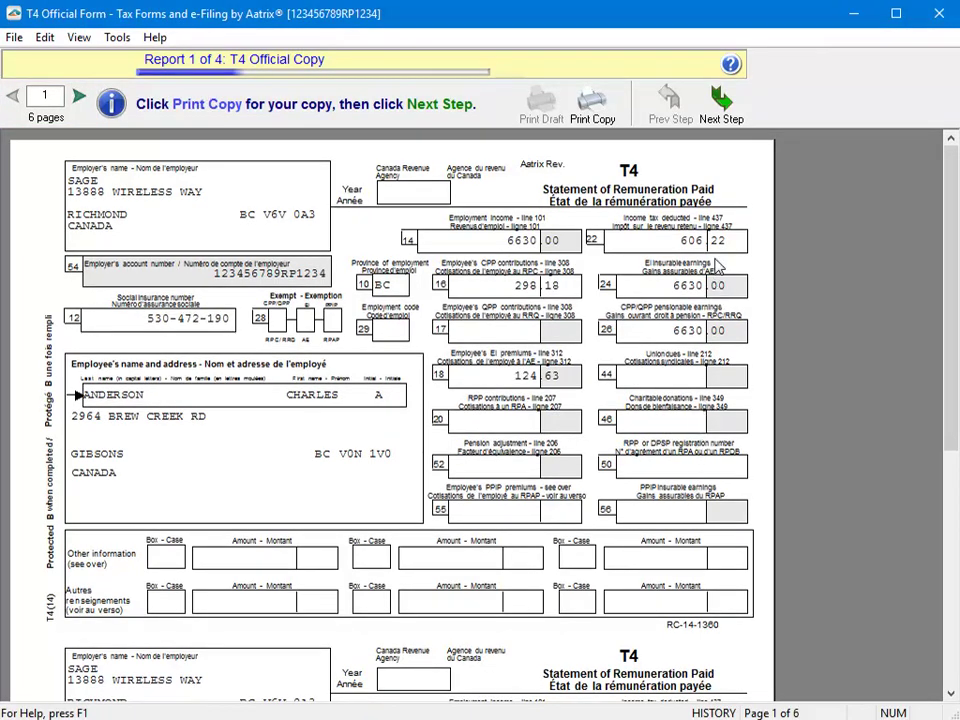
# Print one employer copy of all T4 Official Copy pages to Adobe PDF
pyautogui.click(720, 118)
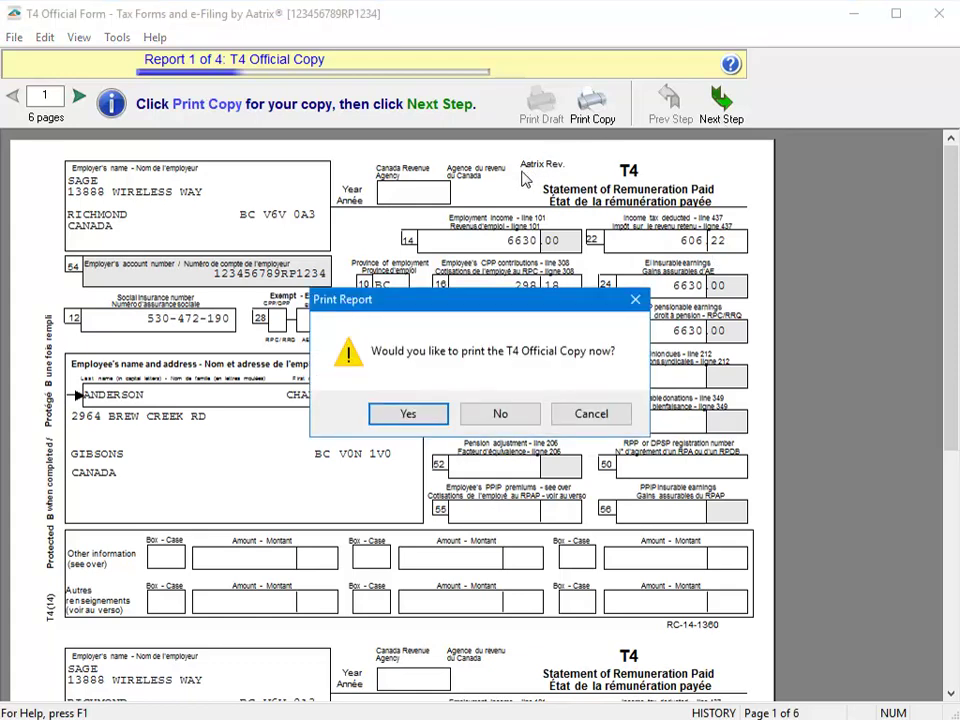
pyautogui.click(430, 412)
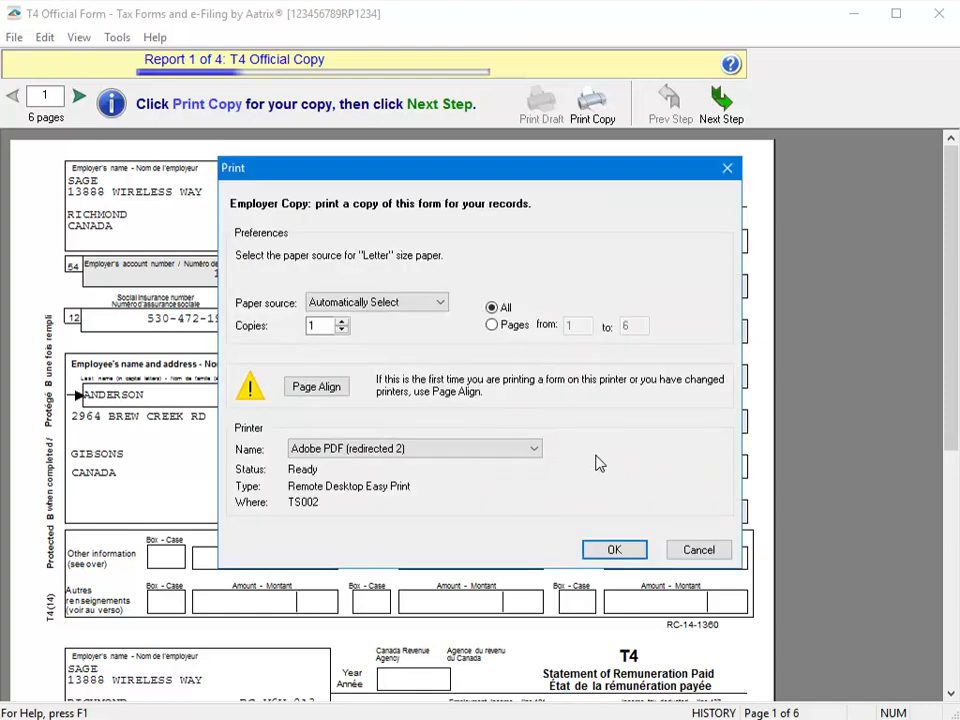
pyautogui.click(635, 550)
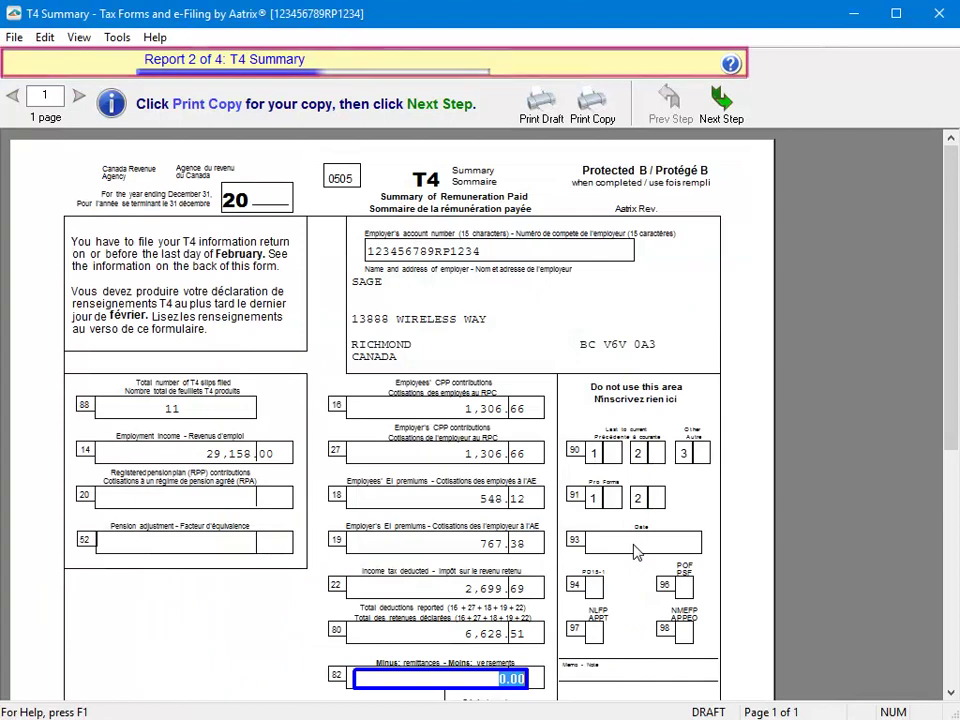
# Complete the T4 Summary with box 82 remittances of 5,488.00 and print one employer copy to Adobe PDF
pyautogui.click(735, 112)
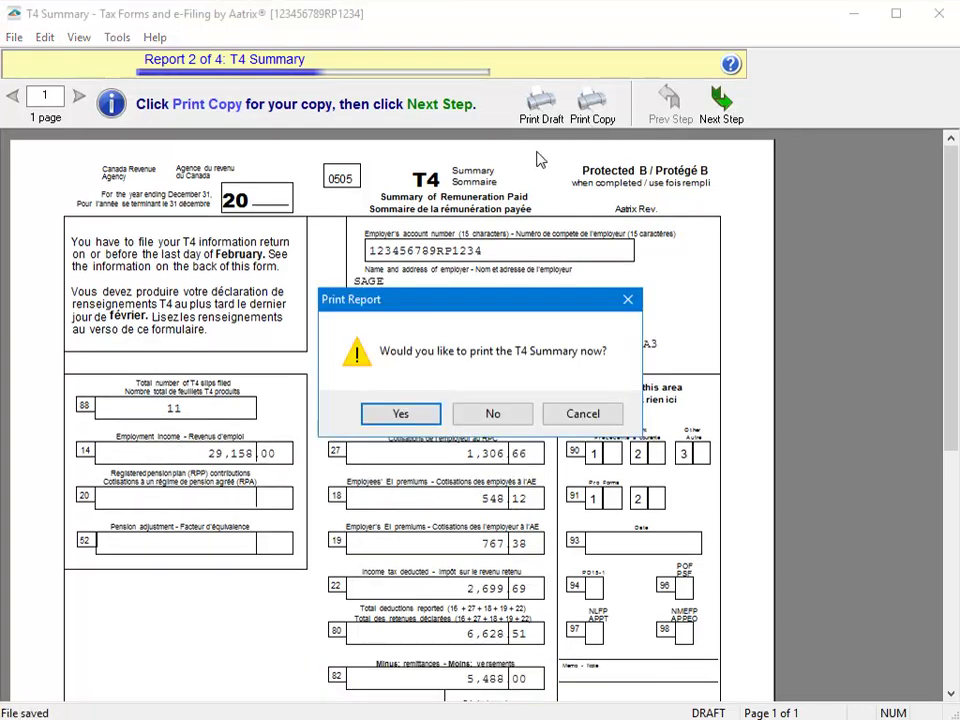
pyautogui.click(422, 416)
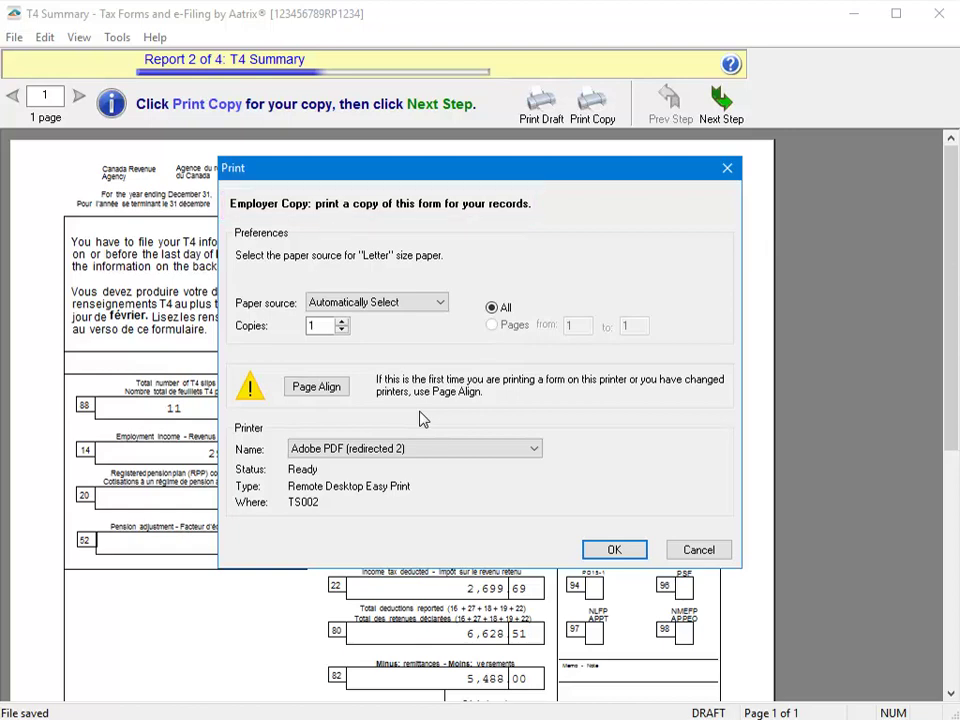
pyautogui.click(620, 550)
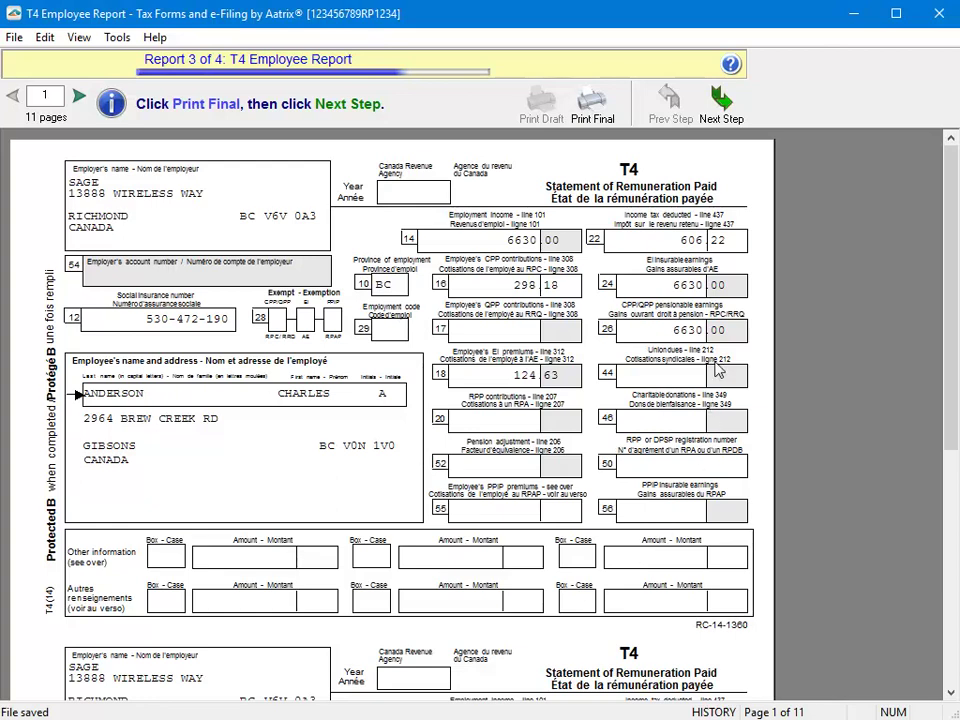
# Print one copy each of the full T4 Employee Report and the T4 Employee Instructions to Adobe PDF
pyautogui.click(733, 116)
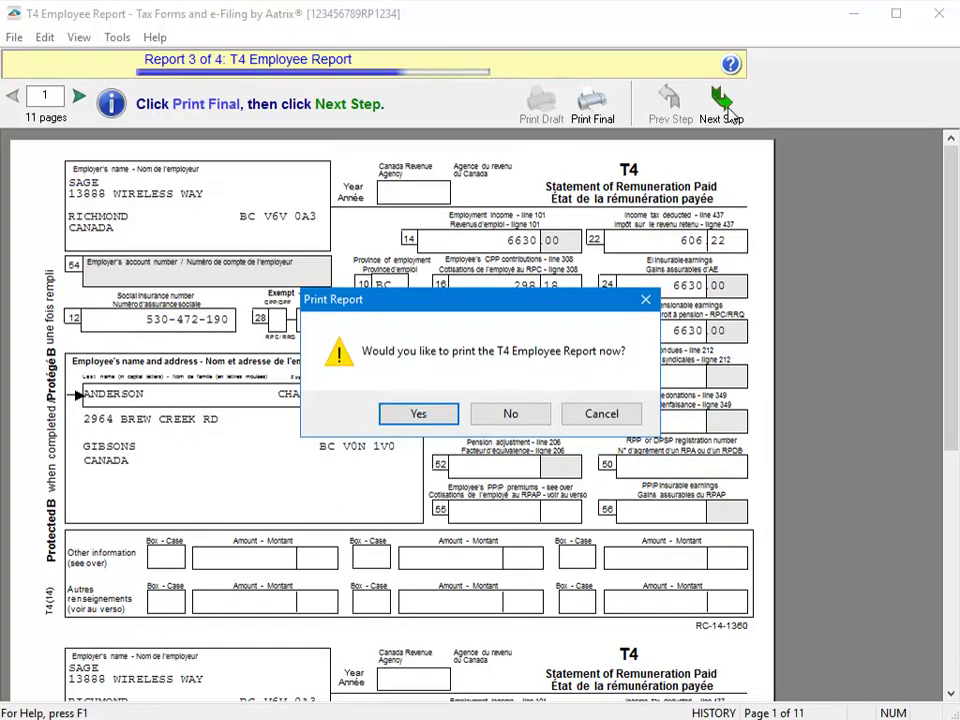
pyautogui.click(444, 415)
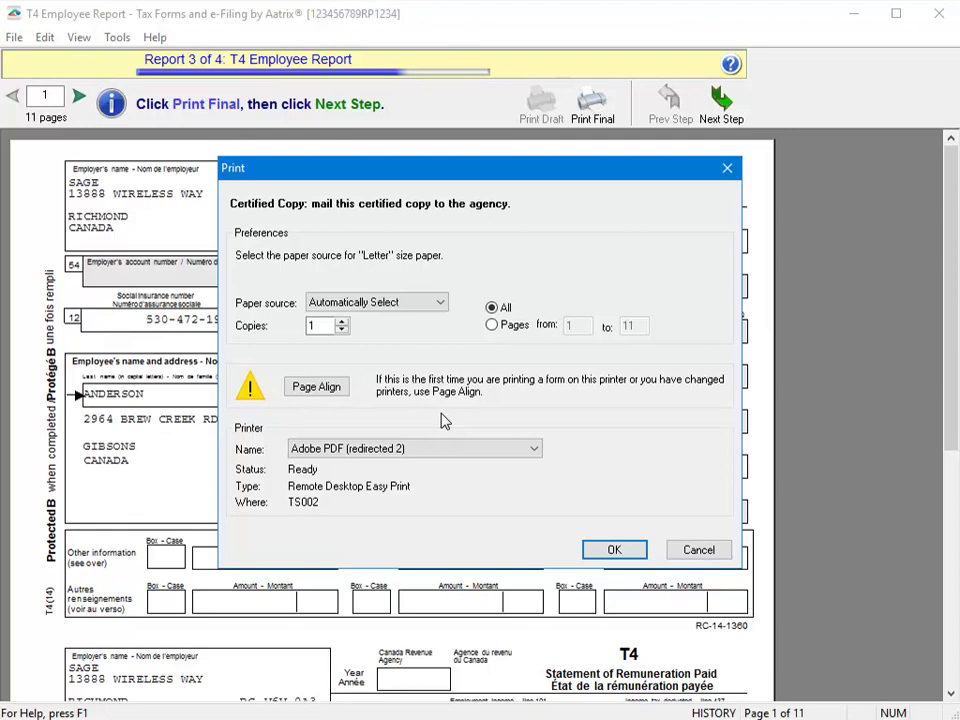
pyautogui.click(630, 548)
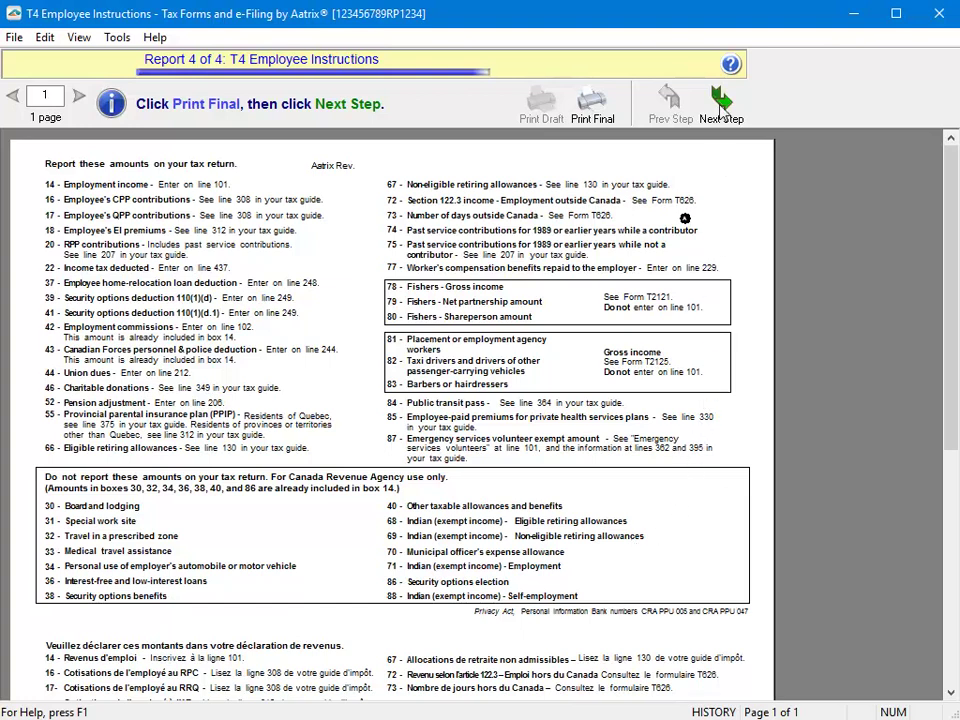
pyautogui.click(721, 108)
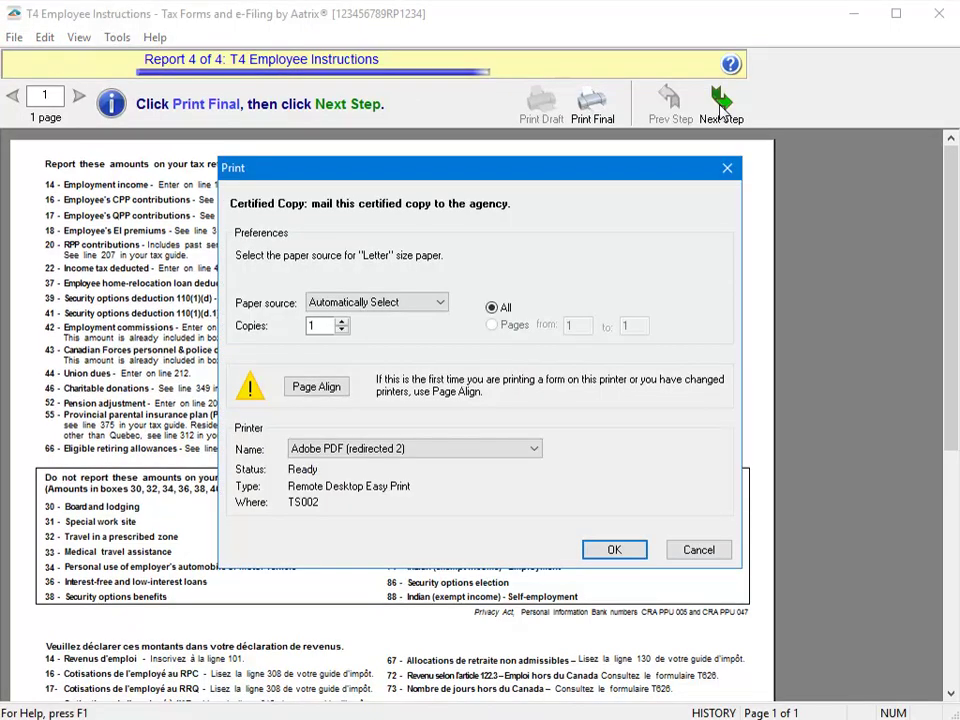
pyautogui.click(631, 553)
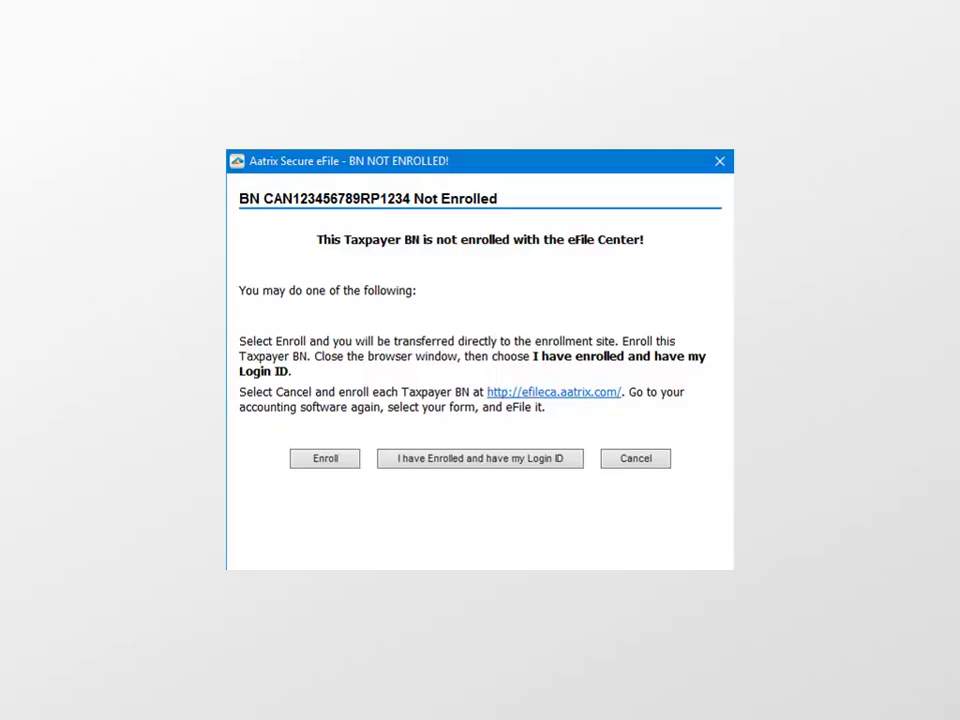